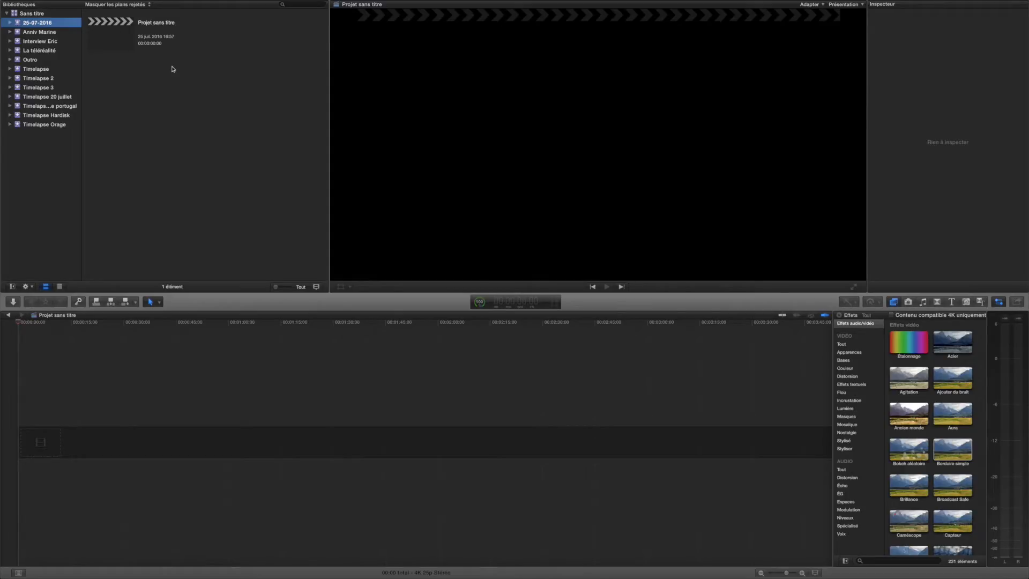
- Import the photos IMG_2952.JPG to IMG_3452.JPG from the EOS_DIGITAL card into the 25-07-2016 event, copying them into the library
{"action": "right_click", "coordinate": [172, 68]}
{"action": "left_click", "coordinate": [207, 87]}
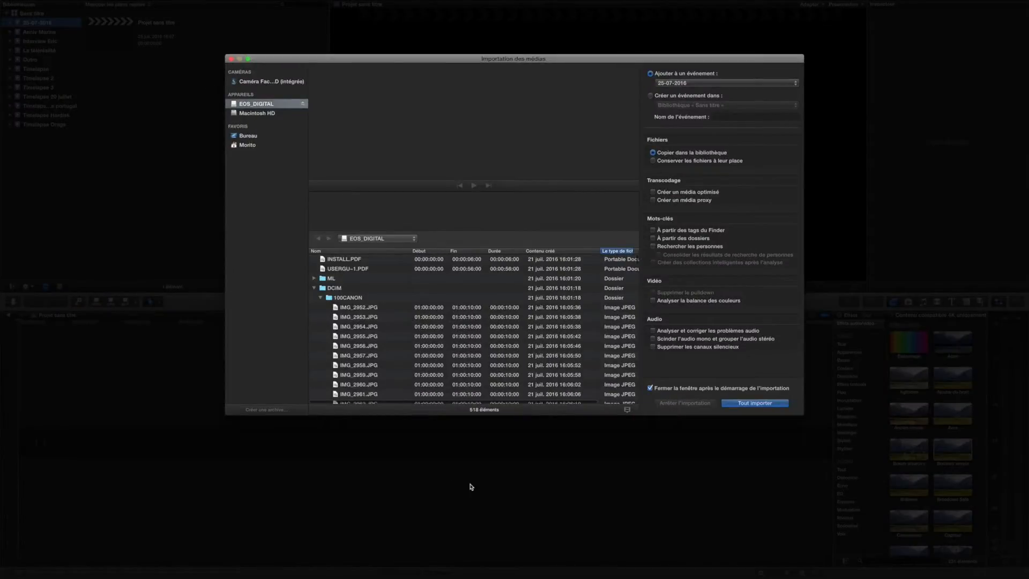
{"action": "left_click", "coordinate": [393, 308]}
{"action": "scroll", "coordinate": [409, 345], "scroll_direction": "down", "scroll_amount": 10}
{"action": "scroll", "coordinate": [409, 345], "scroll_direction": "down", "scroll_amount": 20}
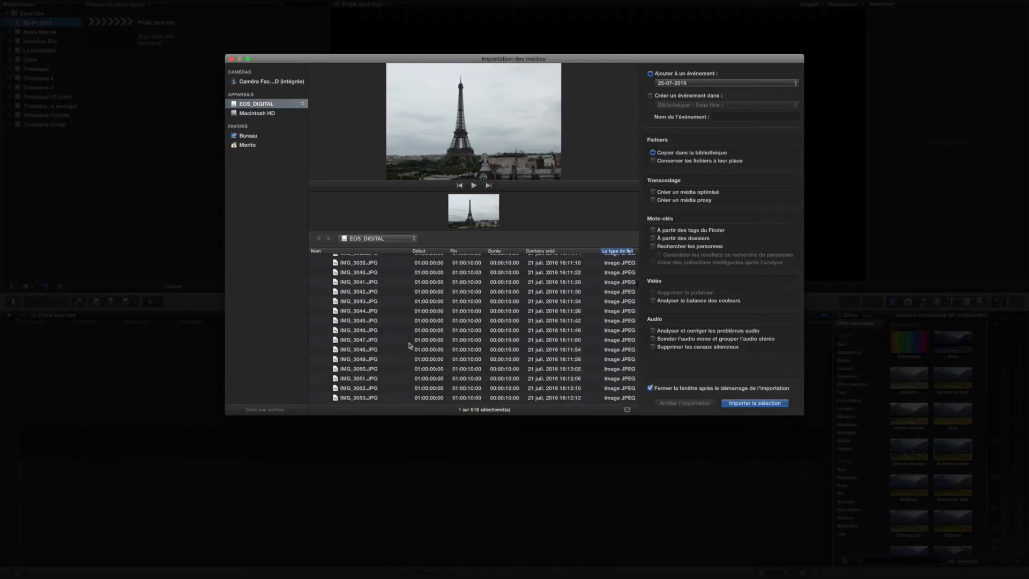
{"action": "scroll", "coordinate": [409, 346], "scroll_direction": "down", "scroll_amount": 20}
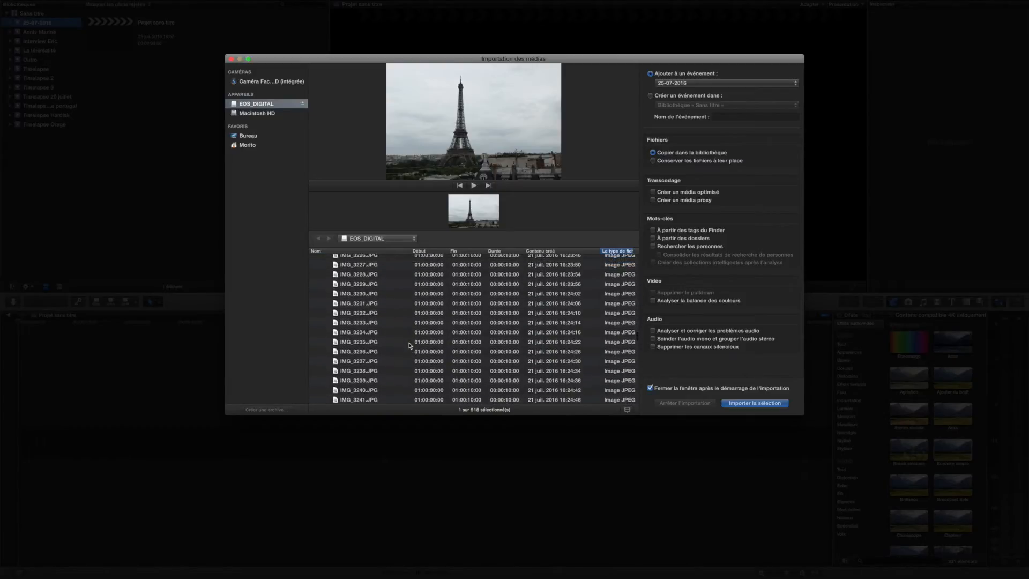
{"action": "scroll", "coordinate": [410, 345], "scroll_direction": "up", "scroll_amount": 1}
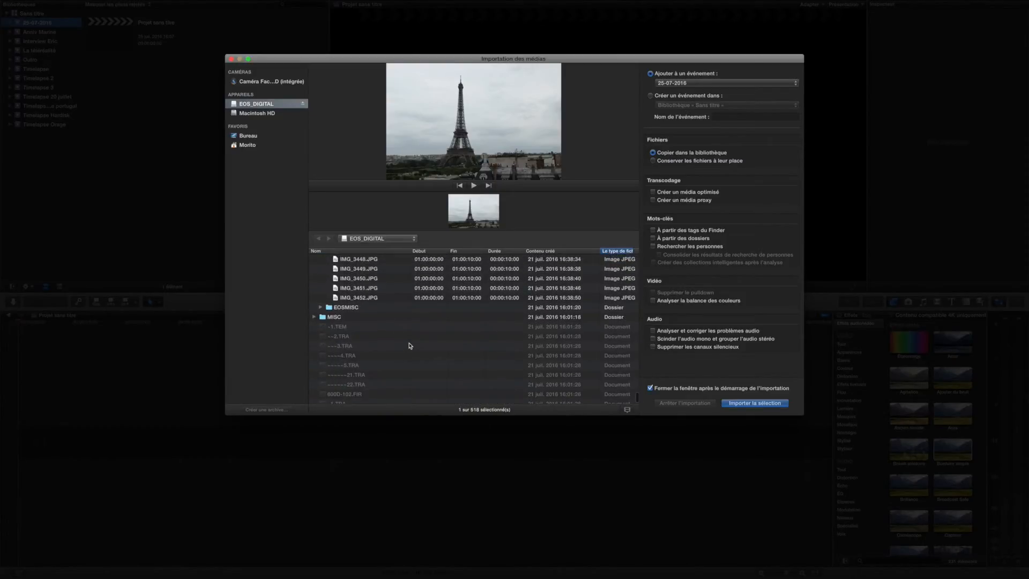
{"action": "left_click", "coordinate": [394, 296], "text": "shift"}
{"action": "left_click", "coordinate": [740, 402]}
- Select all the imported photos from IMG_2952 to IMG_3452 and place them at the start of the empty timeline
{"action": "left_click", "coordinate": [123, 98]}
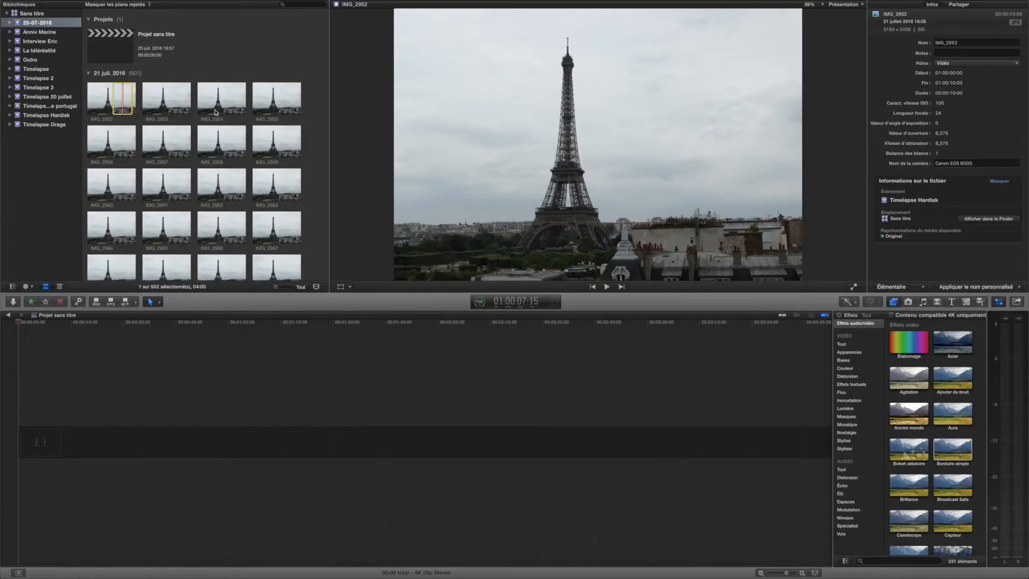
{"action": "scroll", "coordinate": [215, 146], "scroll_direction": "down", "scroll_amount": 20}
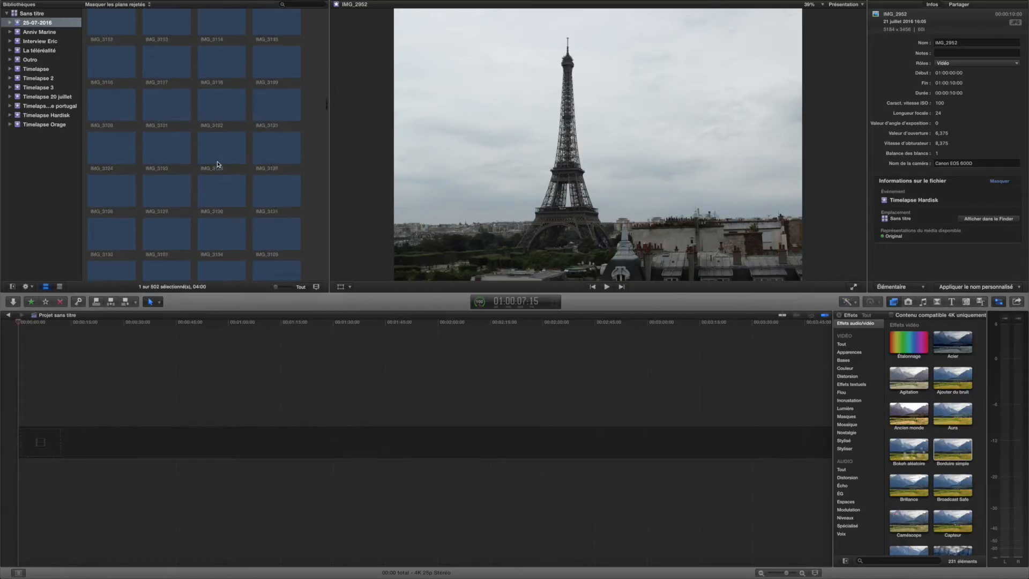
{"action": "scroll", "coordinate": [217, 166], "scroll_direction": "down", "scroll_amount": 10}
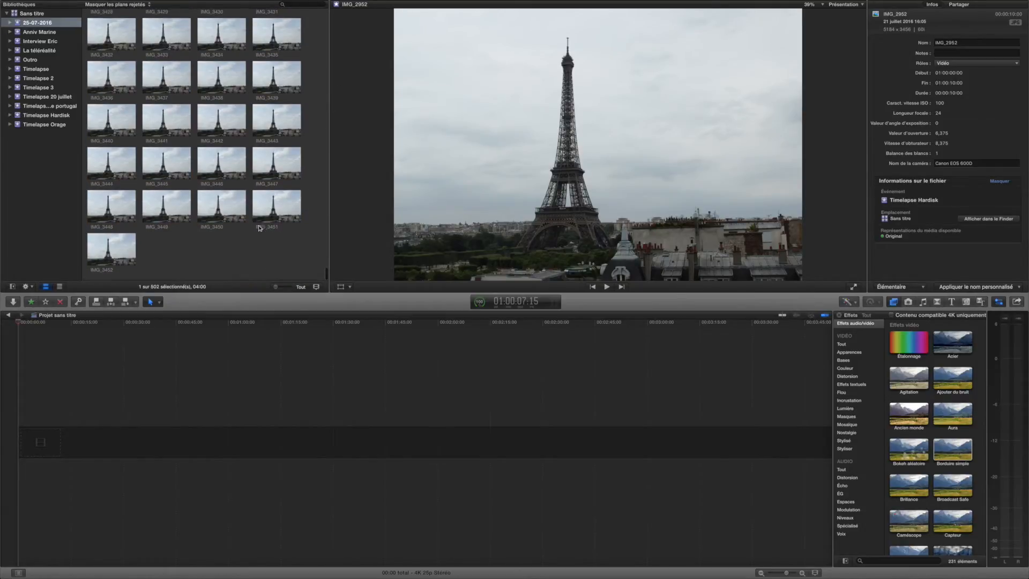
{"action": "left_click", "coordinate": [107, 255], "text": "shift"}
{"action": "left_click_drag", "start_coordinate": [107, 255], "coordinate": [93, 434]}
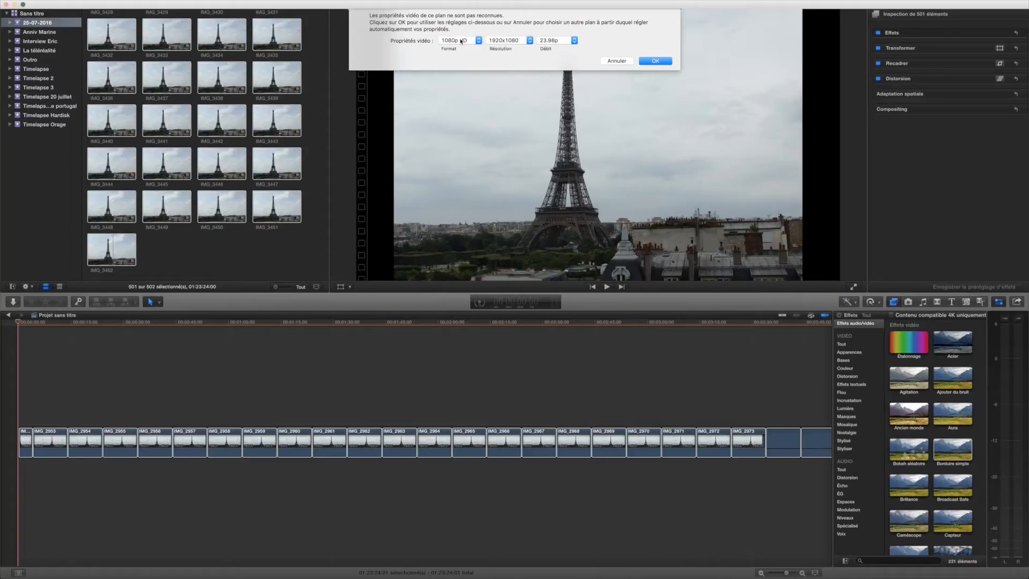
- Set the project's video properties to 4K format, 3840x2160 resolution and a 25p frame rate, and accept them
{"action": "left_click", "coordinate": [461, 41]}
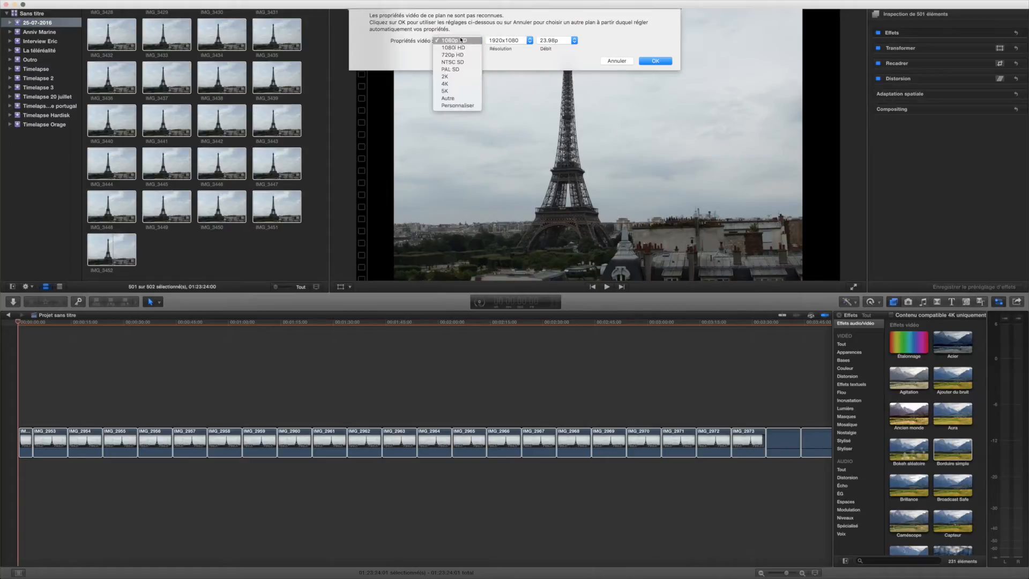
{"action": "left_click", "coordinate": [455, 84]}
{"action": "left_click", "coordinate": [552, 41]}
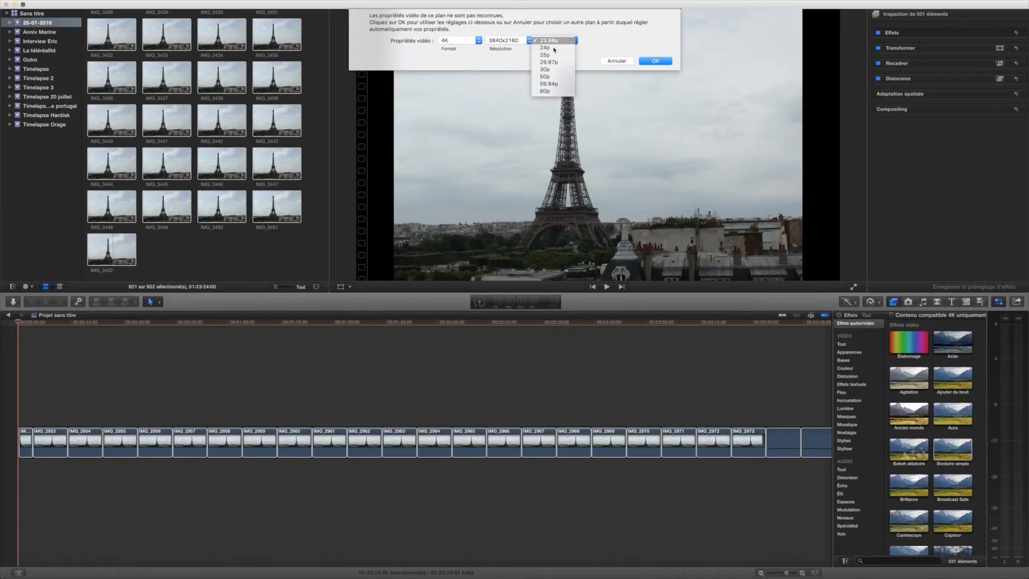
{"action": "left_click", "coordinate": [559, 60]}
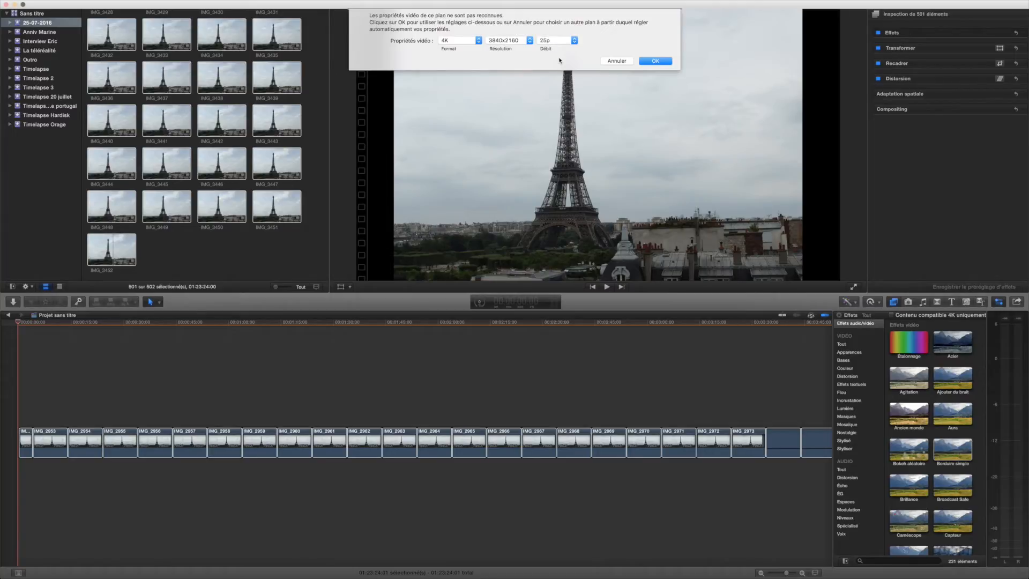
{"action": "left_click", "coordinate": [560, 40]}
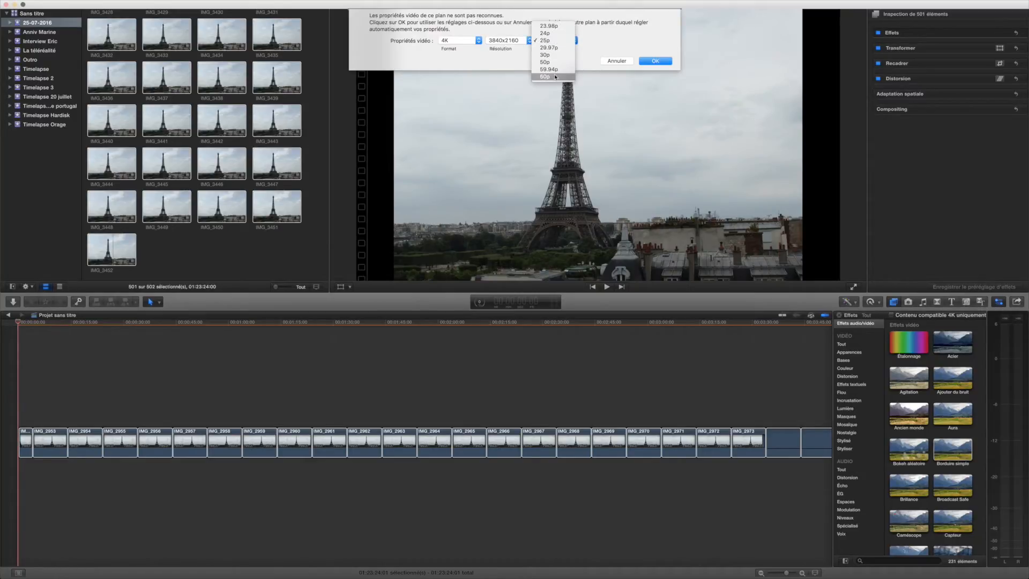
{"action": "left_click", "coordinate": [714, 60]}
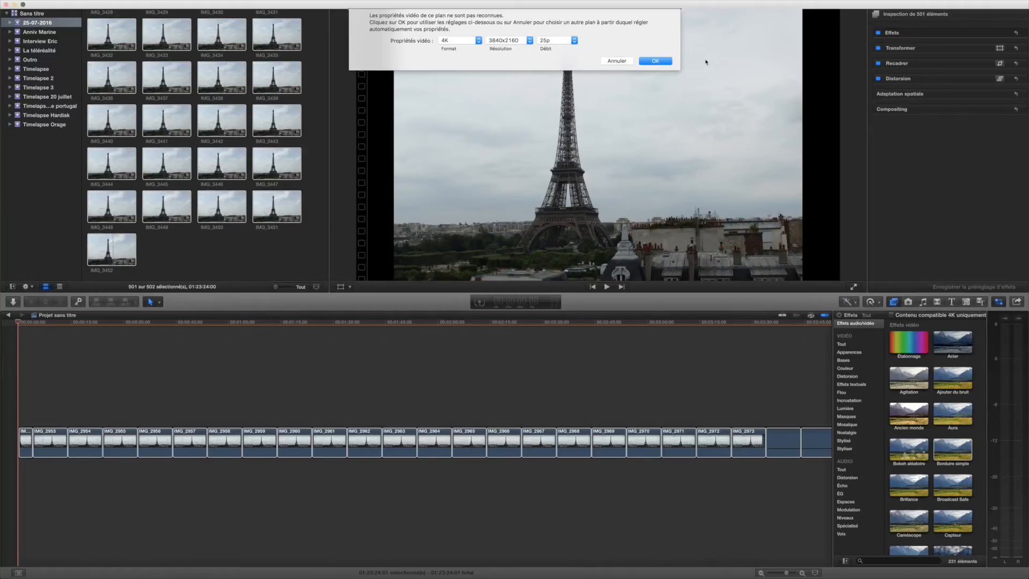
{"action": "left_click", "coordinate": [643, 62]}
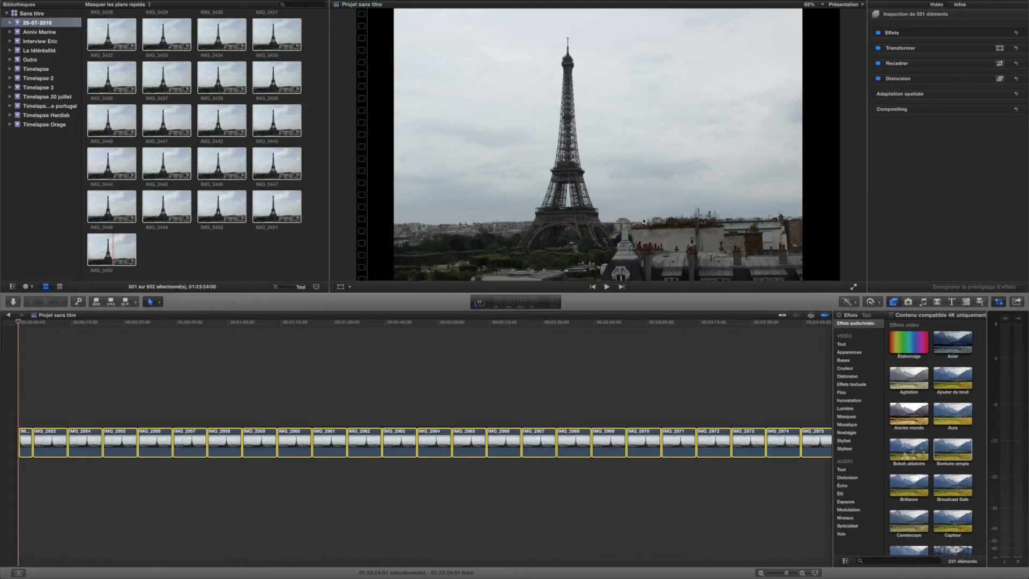
- Select all the photo clips in the timeline and set their duration to 1 frame each
{"action": "scroll", "coordinate": [133, 102], "scroll_direction": "up", "scroll_amount": 20}
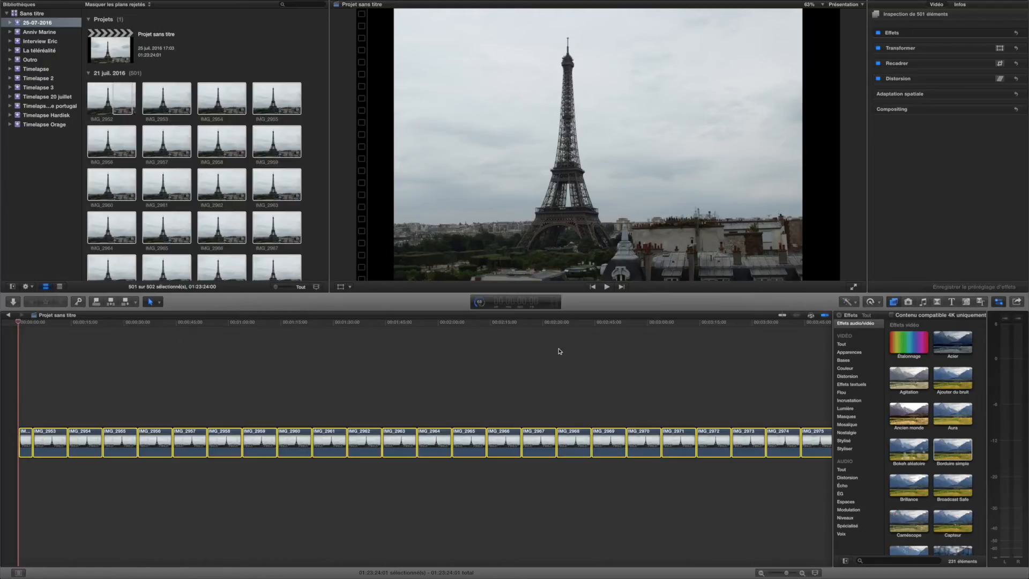
{"action": "key", "text": "super+minus"}
{"action": "key", "text": "super+minus"}
{"action": "key", "text": "super+minus"}
{"action": "left_click", "coordinate": [467, 465]}
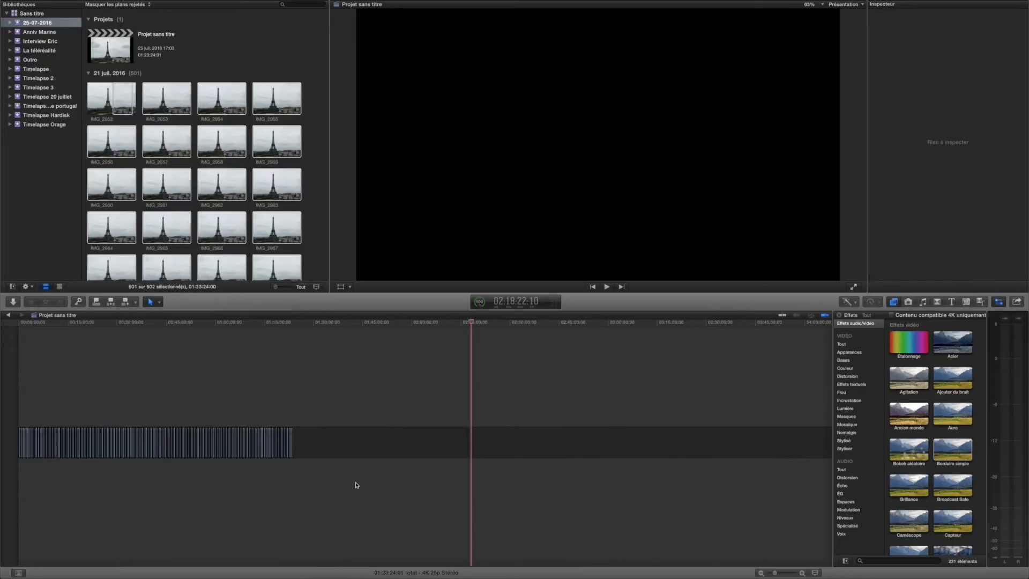
{"action": "left_click_drag", "start_coordinate": [357, 484], "coordinate": [4, 389]}
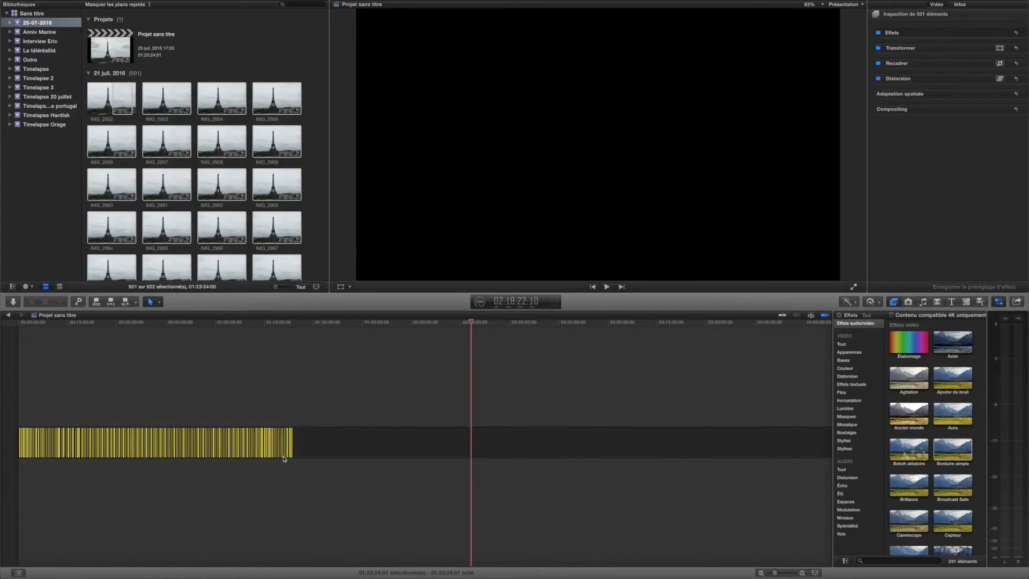
{"action": "scroll", "coordinate": [284, 459], "scroll_direction": "right", "scroll_amount": 5}
{"action": "key", "text": "super+equal"}
{"action": "key", "text": "super+equal"}
{"action": "key", "text": "super+equal"}
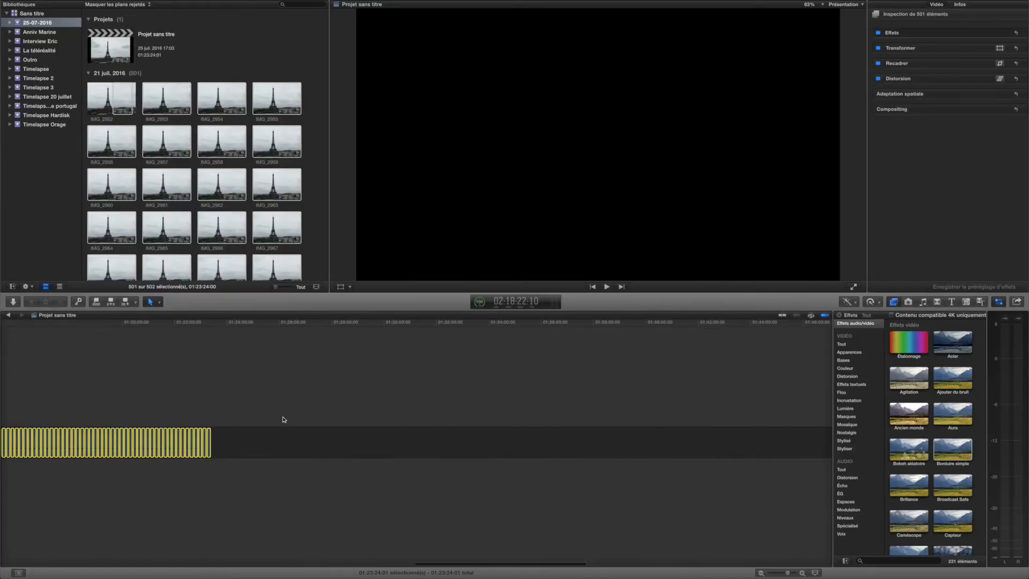
{"action": "key", "text": "super+equal"}
{"action": "key", "text": "super+equal"}
{"action": "key", "text": "super+equal"}
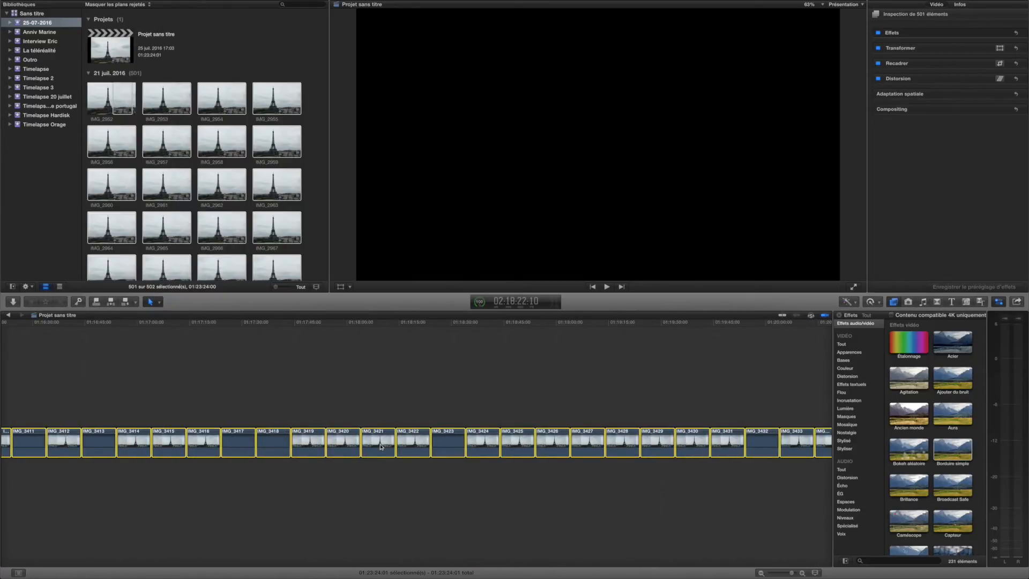
{"action": "right_click", "coordinate": [381, 447]}
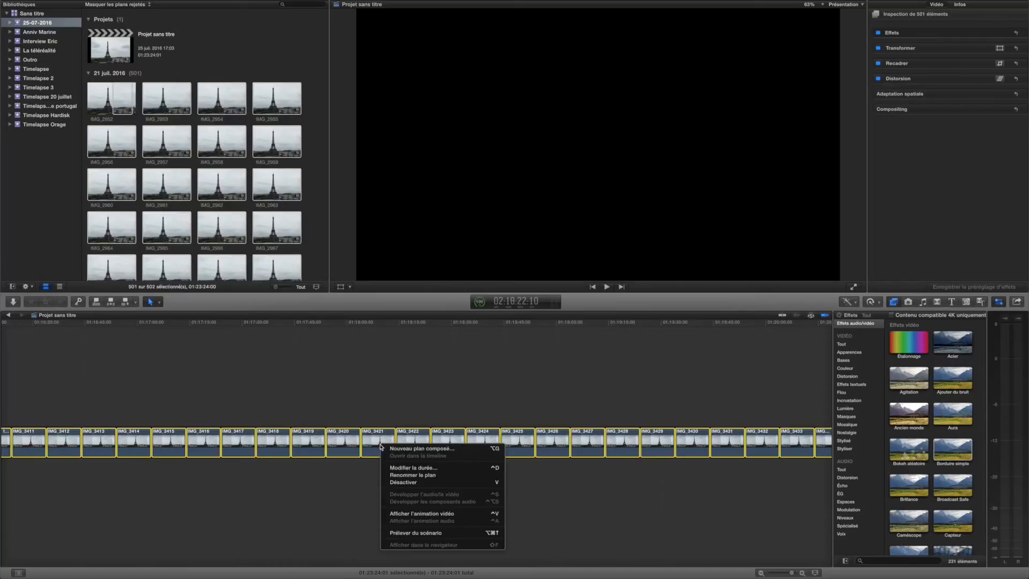
{"action": "left_click", "coordinate": [428, 468]}
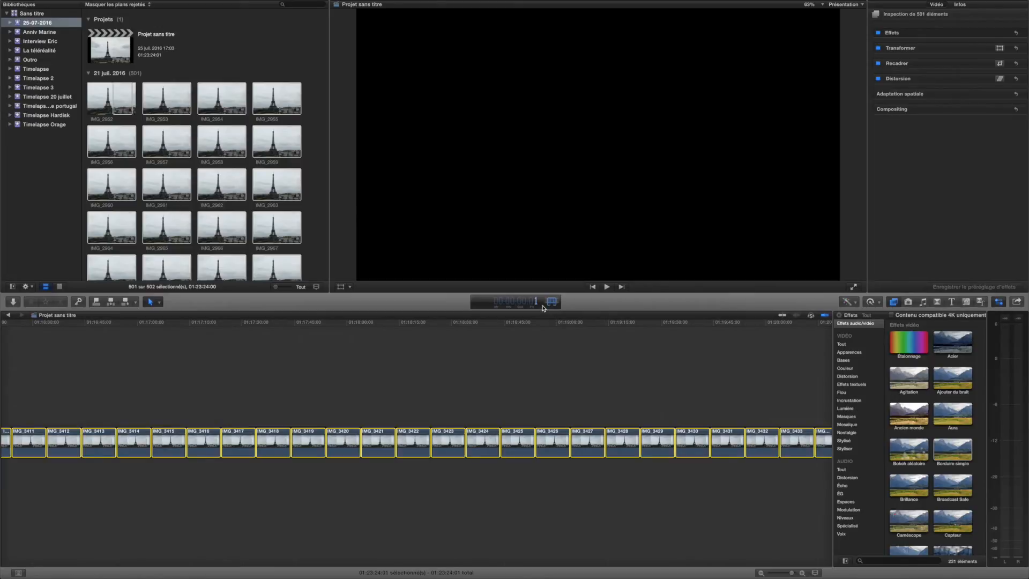
{"action": "key", "text": "Return"}
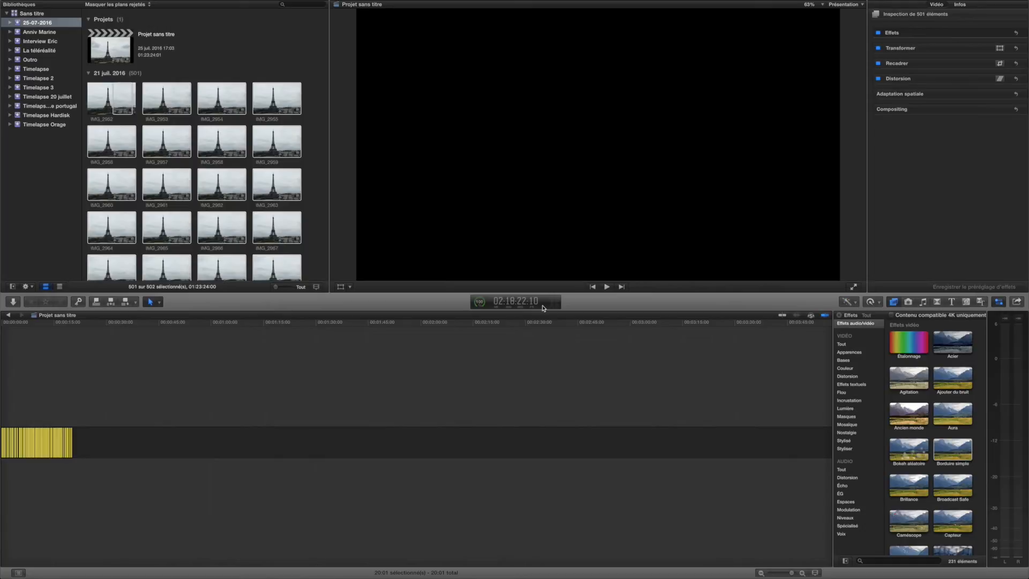
- Play the shortened photo sequence from the beginning of the timeline to check the timelapse
{"action": "key", "text": "shift+z"}
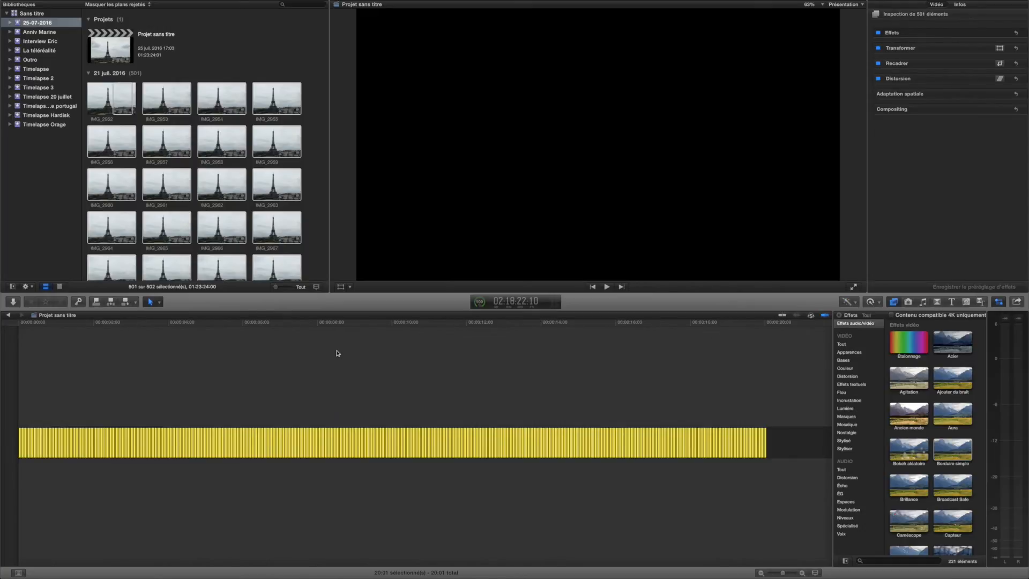
{"action": "left_click", "coordinate": [770, 371]}
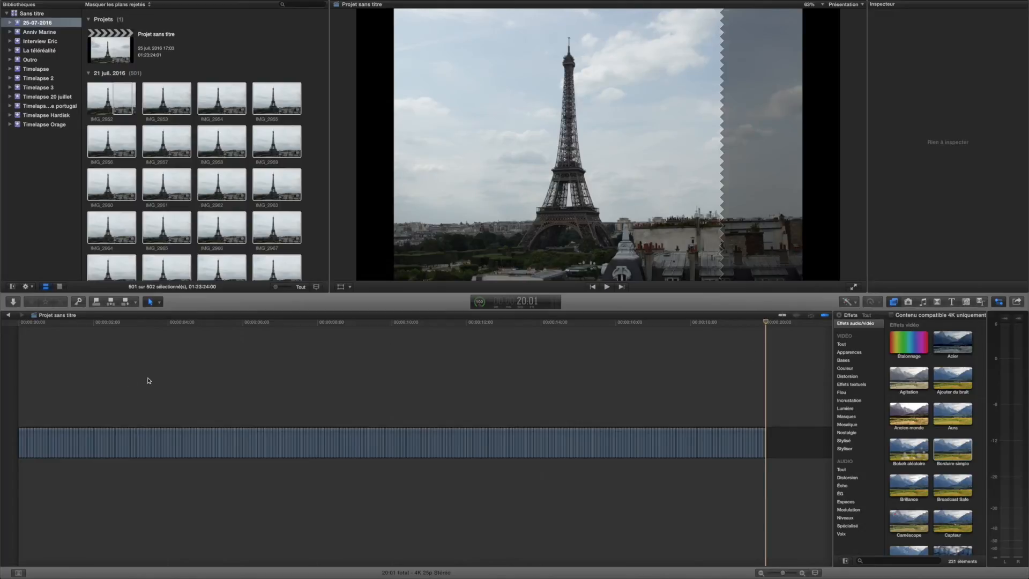
{"action": "left_click", "coordinate": [19, 374]}
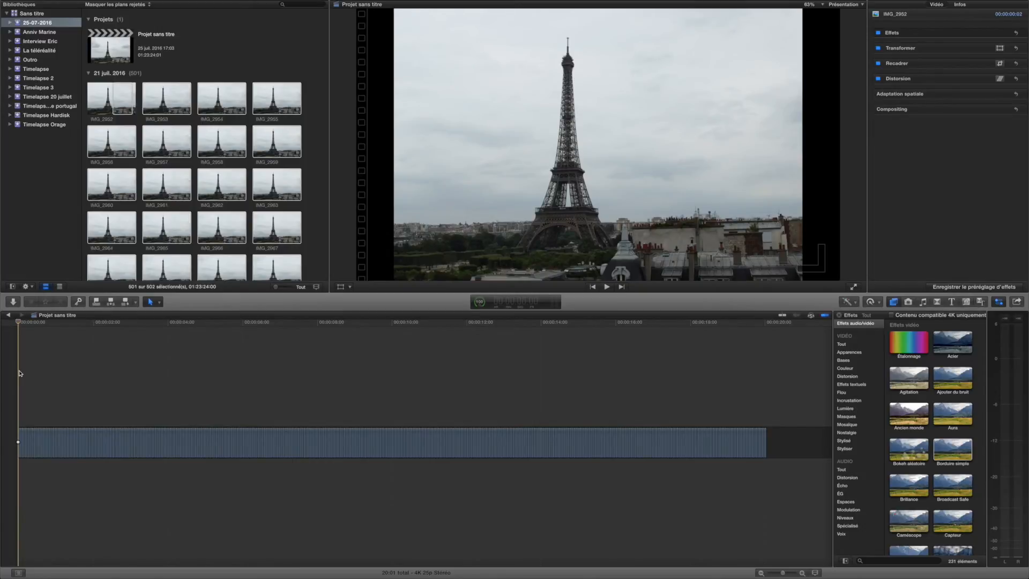
{"action": "key", "text": "space"}
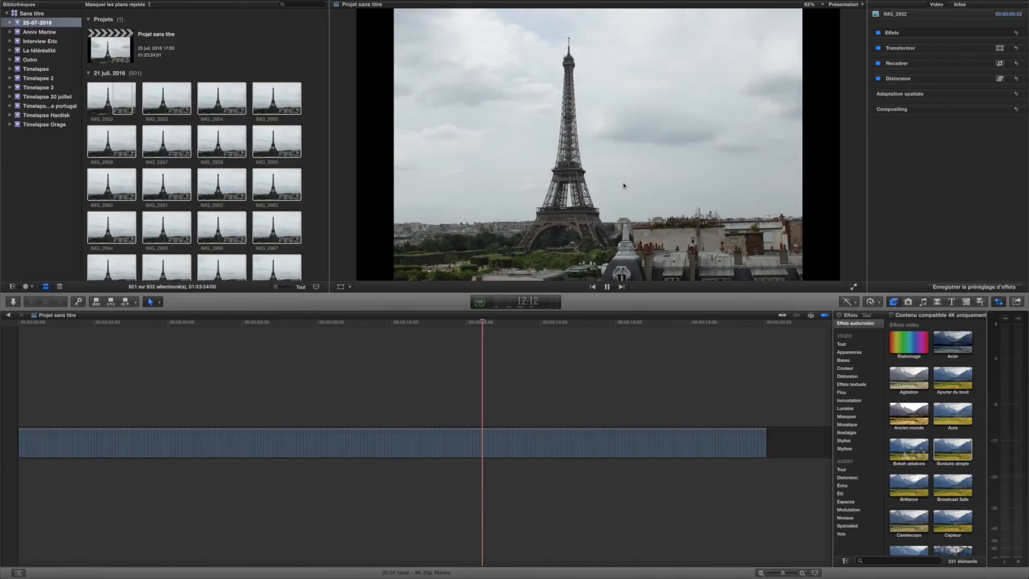
{"action": "key", "text": "space"}
- Combine all the photo clips in the timeline into a compound clip named Projet sans titre Plan in the 25-07-2016 event
{"action": "key", "text": "super+equal"}
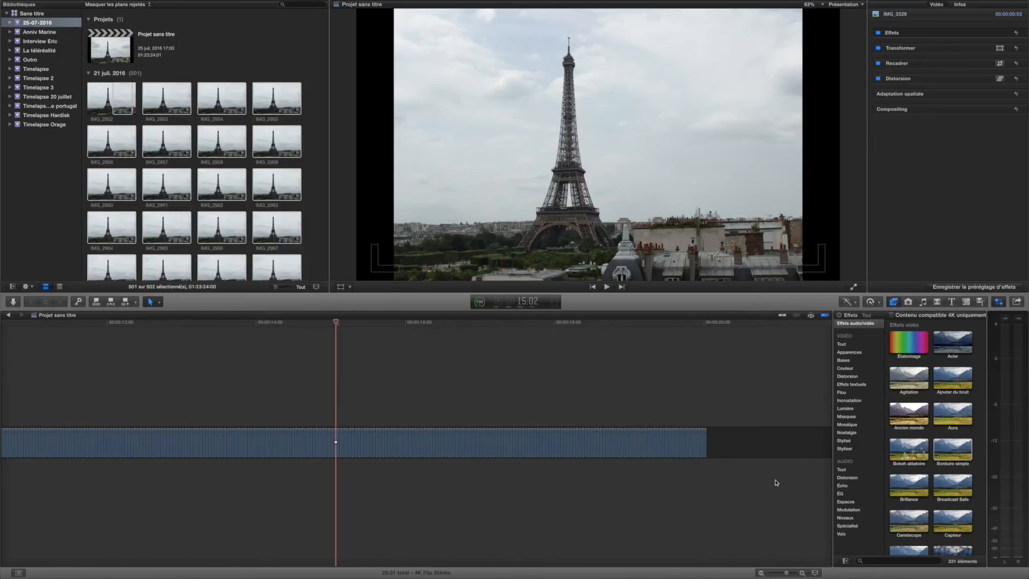
{"action": "left_click_drag", "start_coordinate": [788, 490], "coordinate": [3, 292]}
{"action": "scroll", "coordinate": [569, 459], "scroll_direction": "right", "scroll_amount": 5}
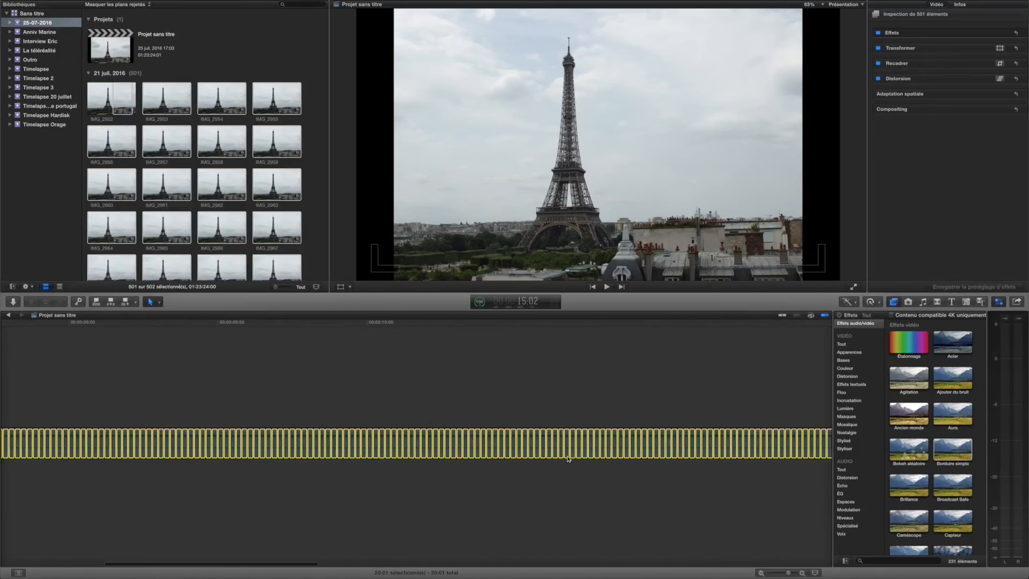
{"action": "key", "text": "super+equal"}
{"action": "key", "text": "super+equal"}
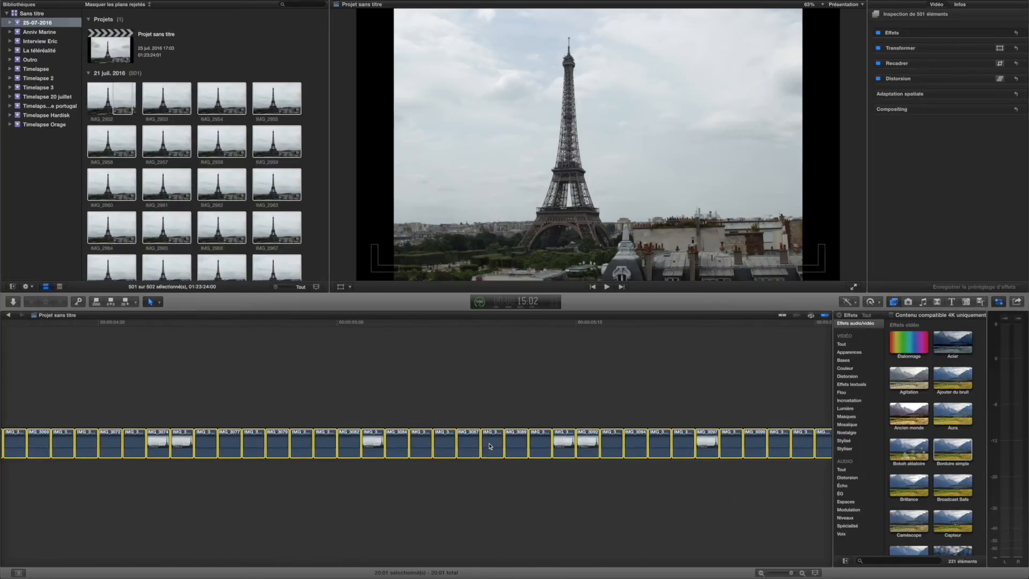
{"action": "right_click", "coordinate": [489, 444]}
{"action": "left_click", "coordinate": [530, 447]}
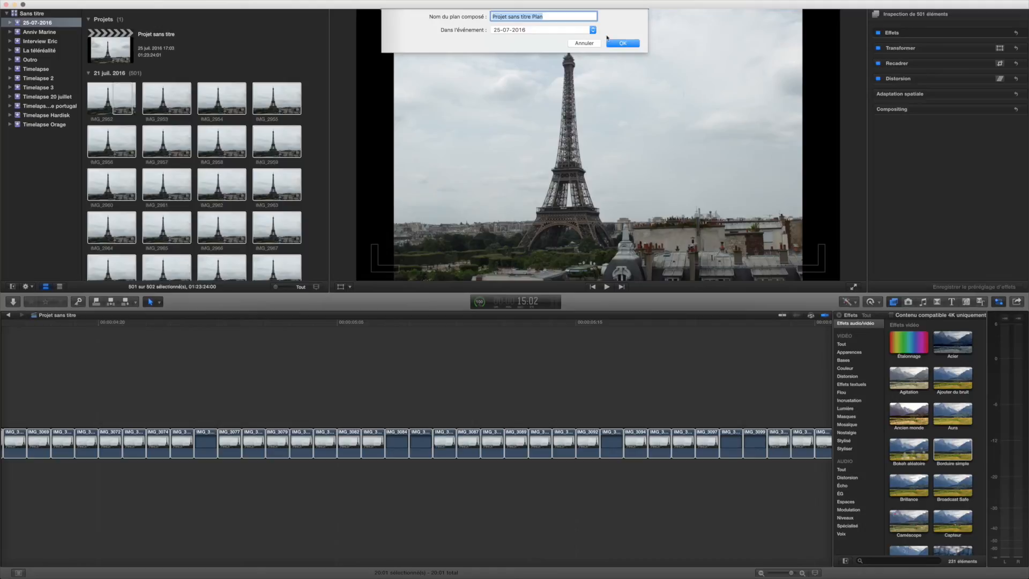
{"action": "left_click", "coordinate": [622, 43]}
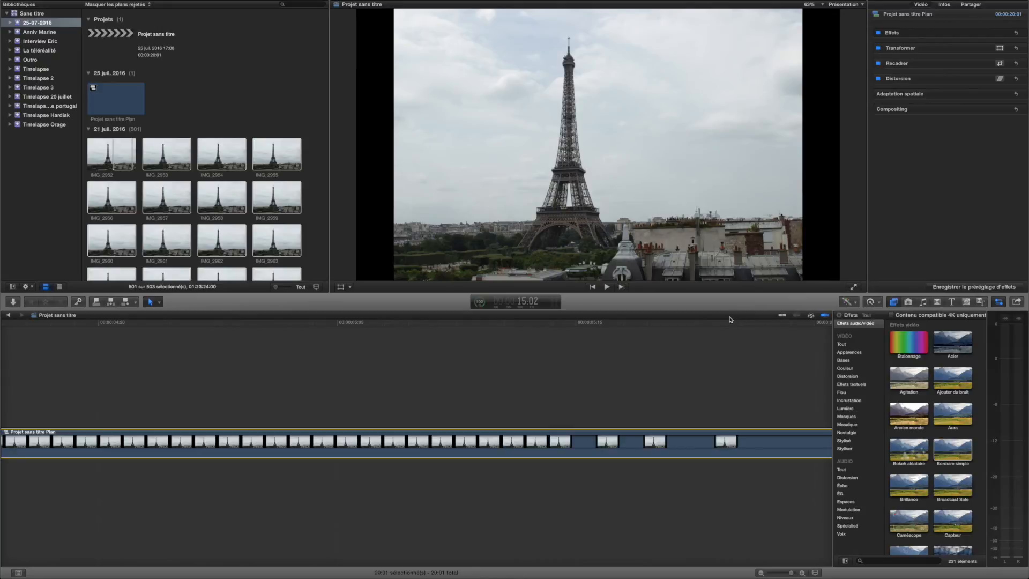
- With the viewer at 50 %, use Transform to enlarge the compound clip until it fills the frame and shift it slightly upward
{"action": "key", "text": "super+minus"}
{"action": "key", "text": "super+minus"}
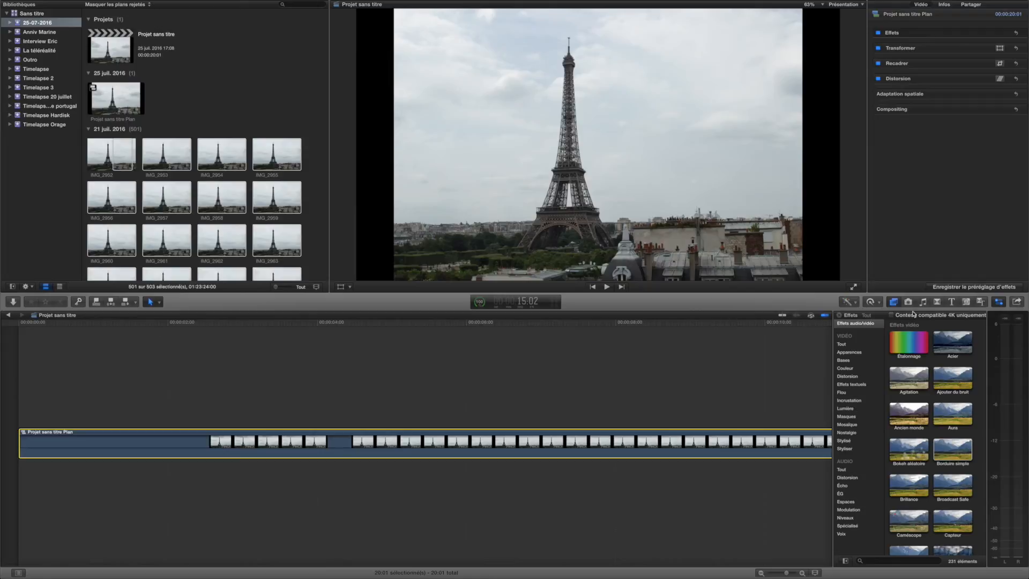
{"action": "key", "text": "super+minus"}
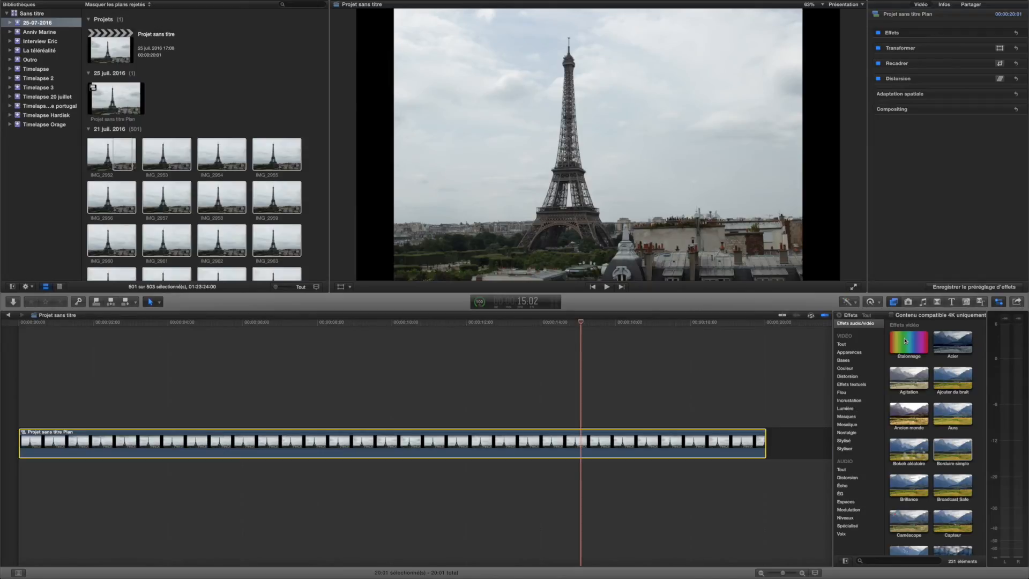
{"action": "left_click", "coordinate": [502, 117]}
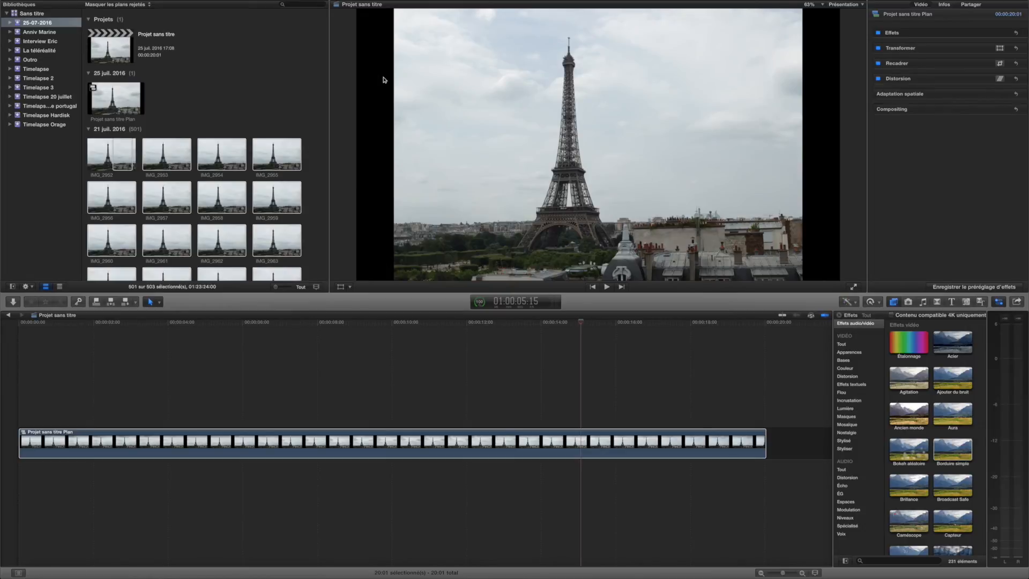
{"action": "key", "text": "super+minus"}
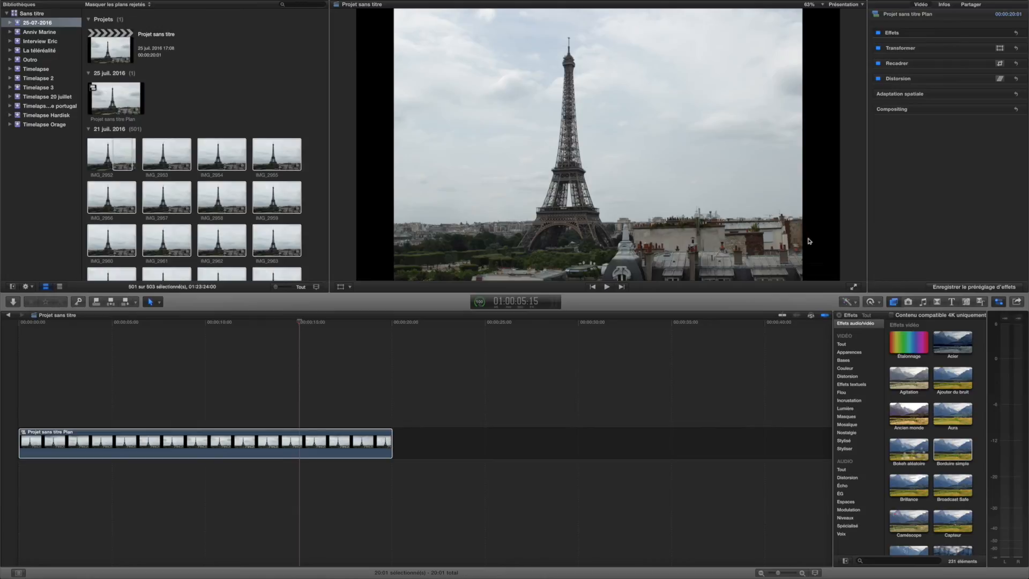
{"action": "mouse_move", "coordinate": [903, 50]}
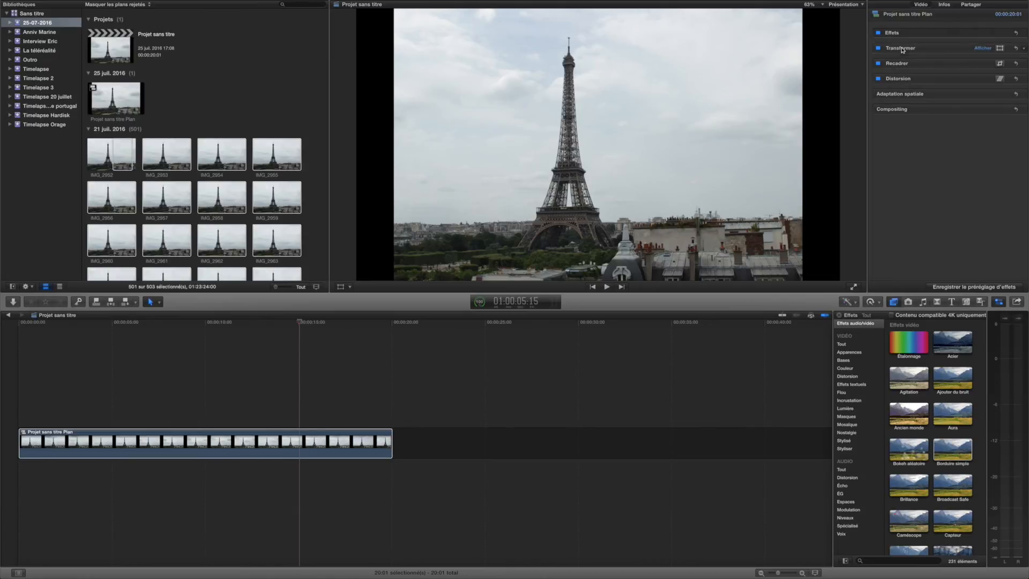
{"action": "left_click", "coordinate": [989, 49]}
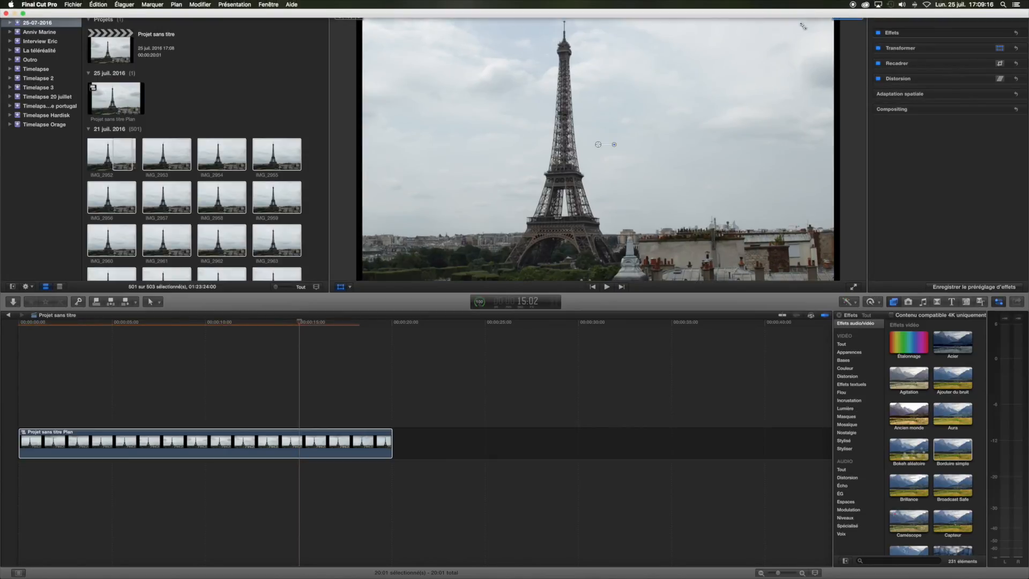
{"action": "left_click", "coordinate": [813, 7]}
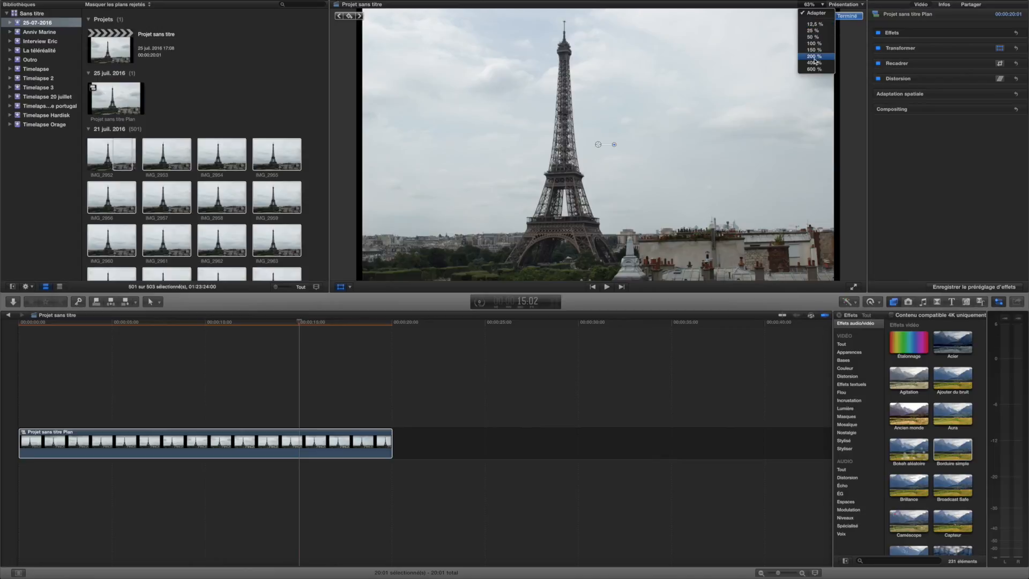
{"action": "left_click", "coordinate": [820, 41]}
{"action": "left_click_drag", "start_coordinate": [818, 271], "coordinate": [827, 271]}
{"action": "left_click_drag", "start_coordinate": [716, 190], "coordinate": [718, 181]}
{"action": "key", "text": "a"}
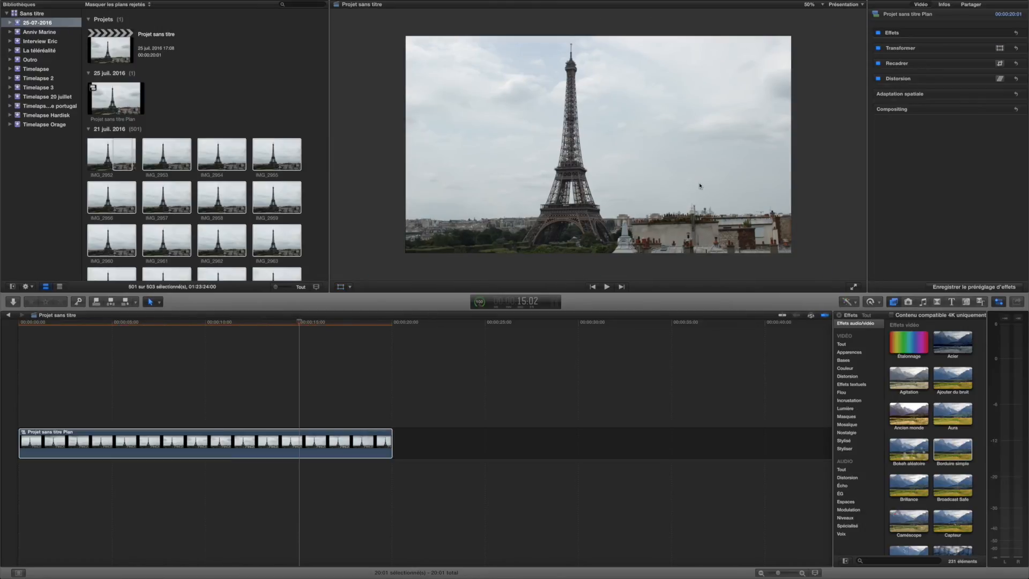